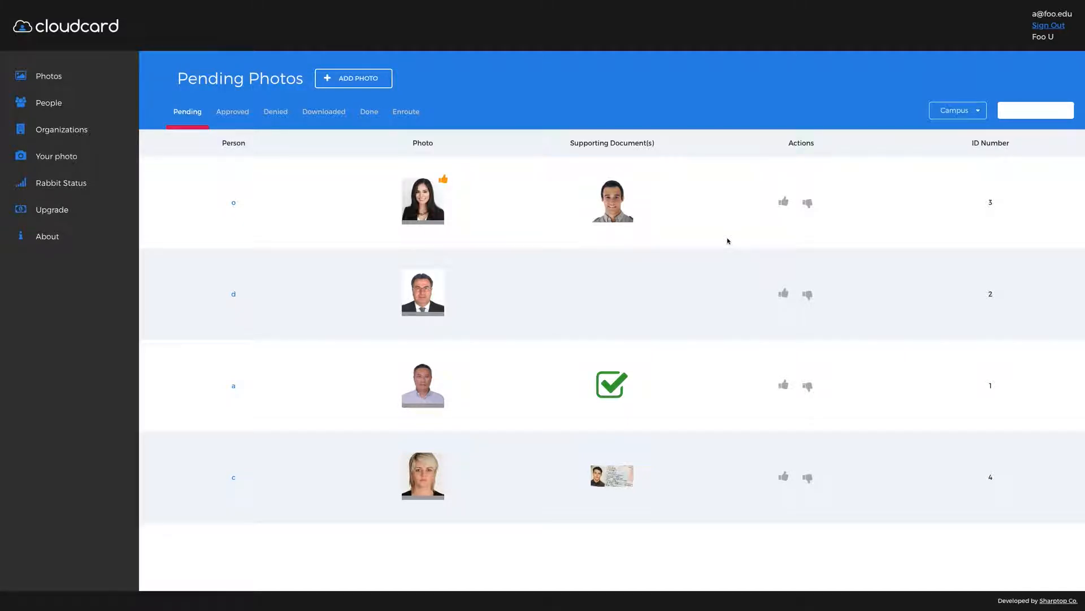
Review the test-people spreadsheet in Numbers, and upload test-people.csv from the demo folder to CloudCard's bulk people import.
key(ctrl+Right)
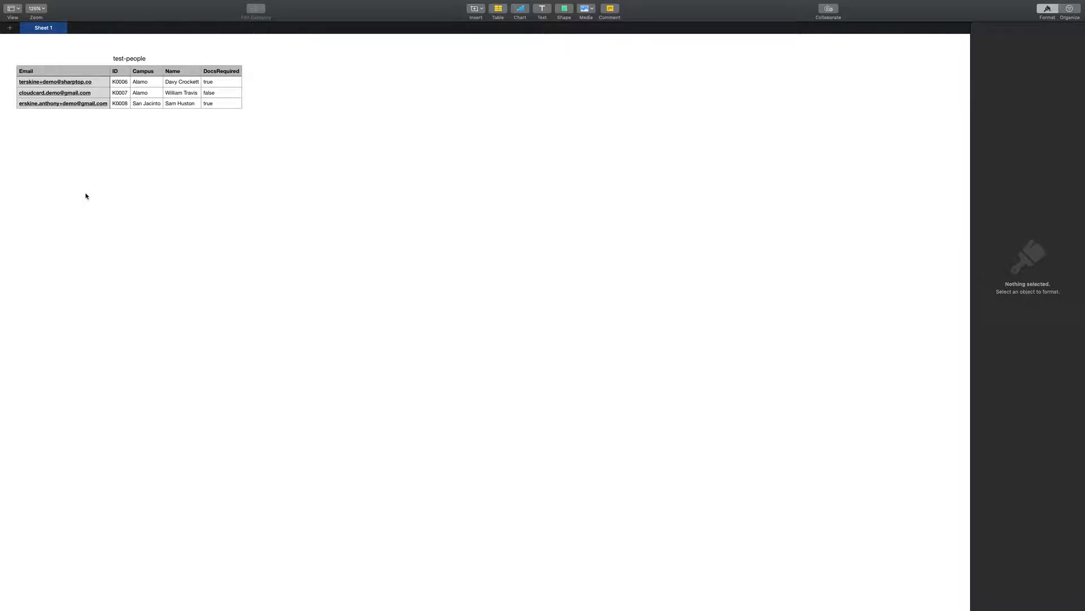
key(ctrl+Left)
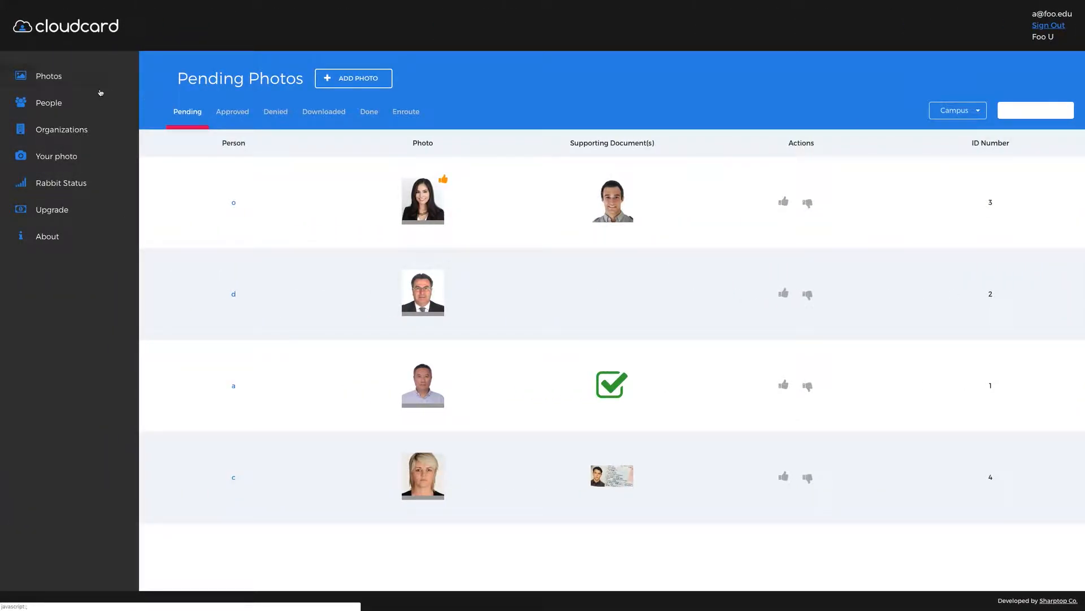
click(67, 108)
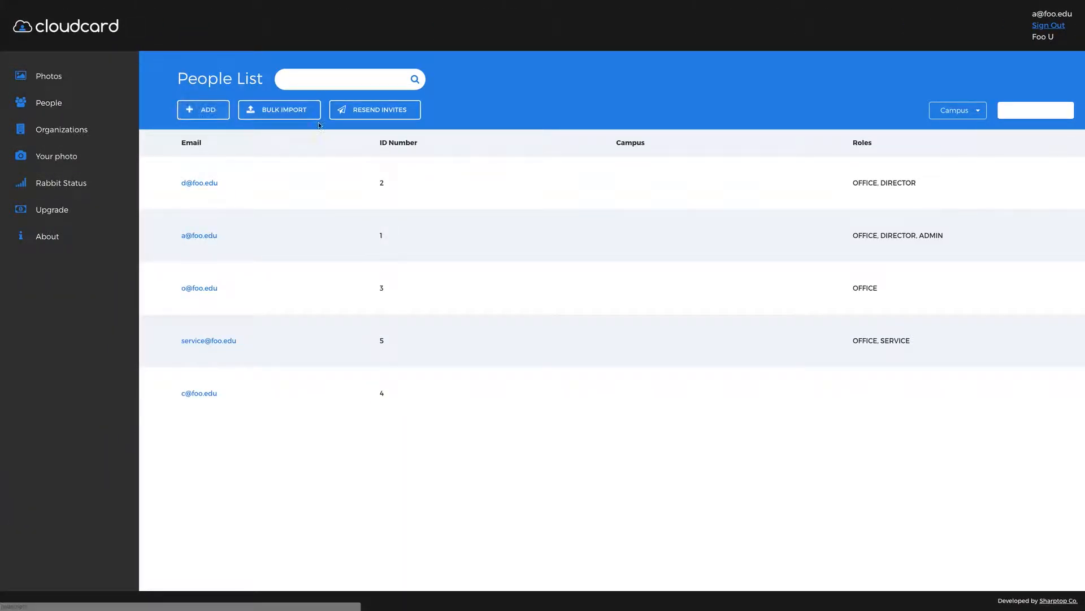
click(289, 109)
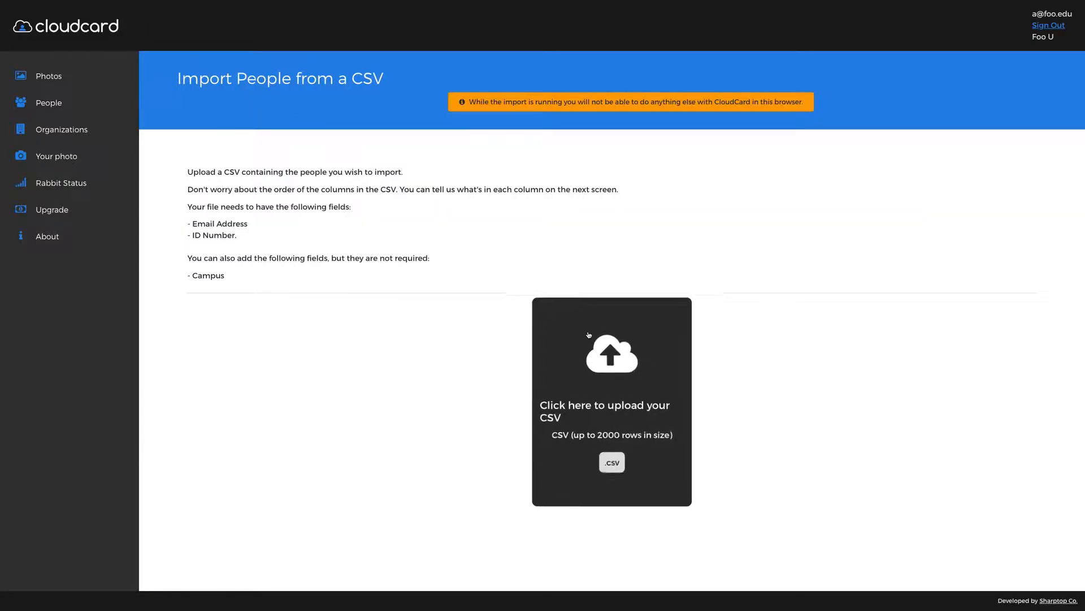
click(563, 320)
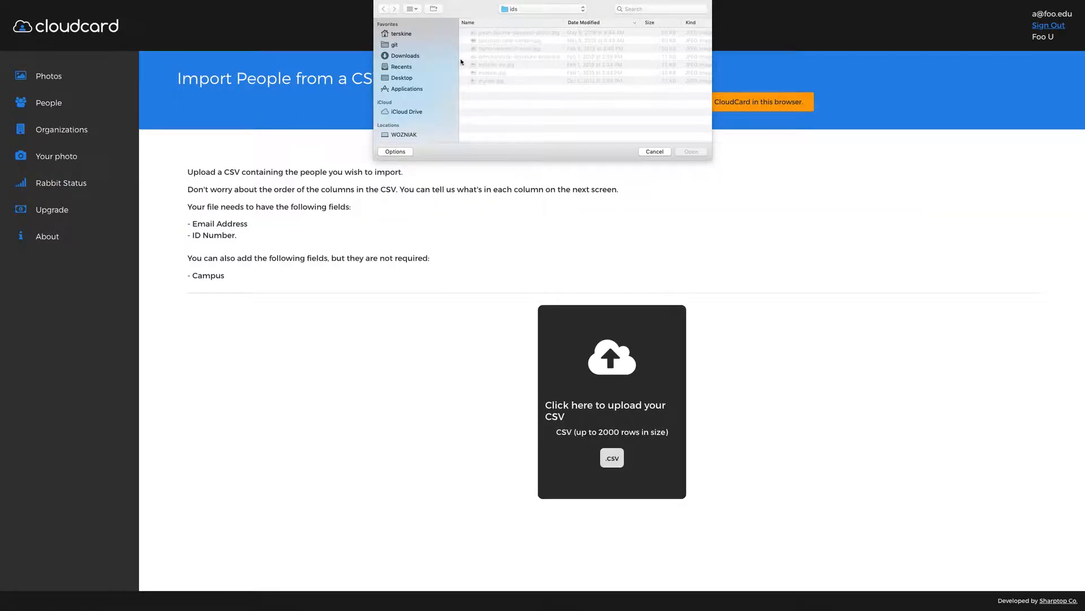
click(545, 10)
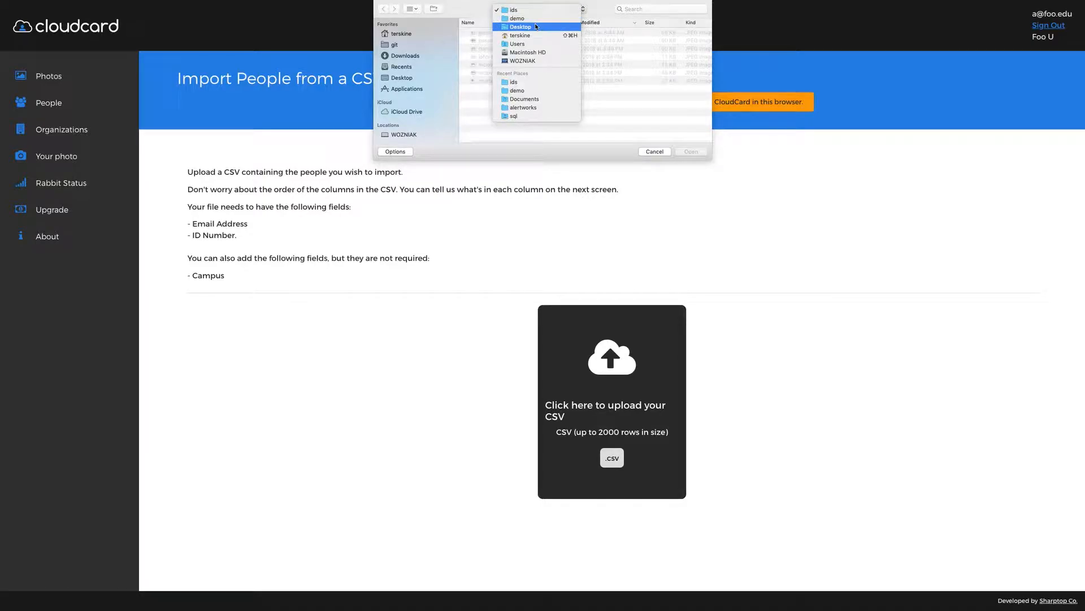
click(535, 18)
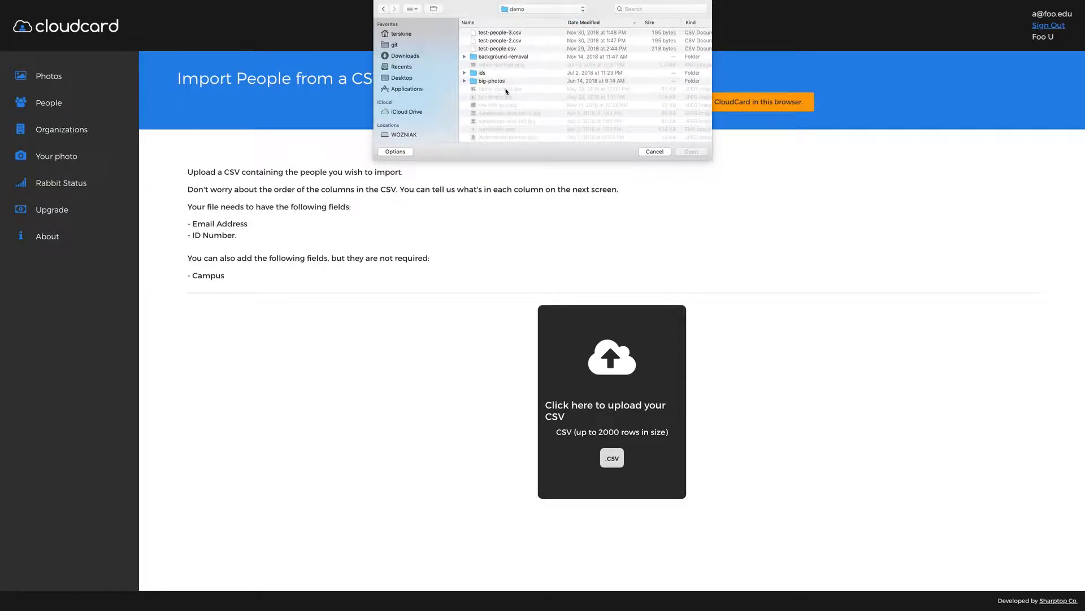
double_click(504, 42)
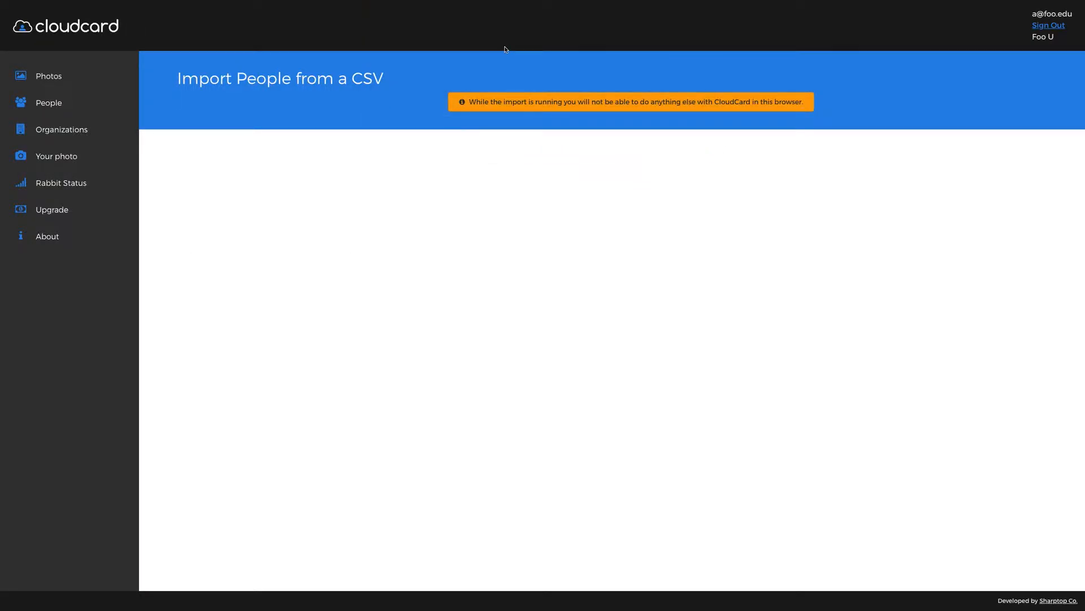
Mark the uploaded CSV as having a header row, with Update Existing Users turned off.
scroll(333, 349, down, 1)
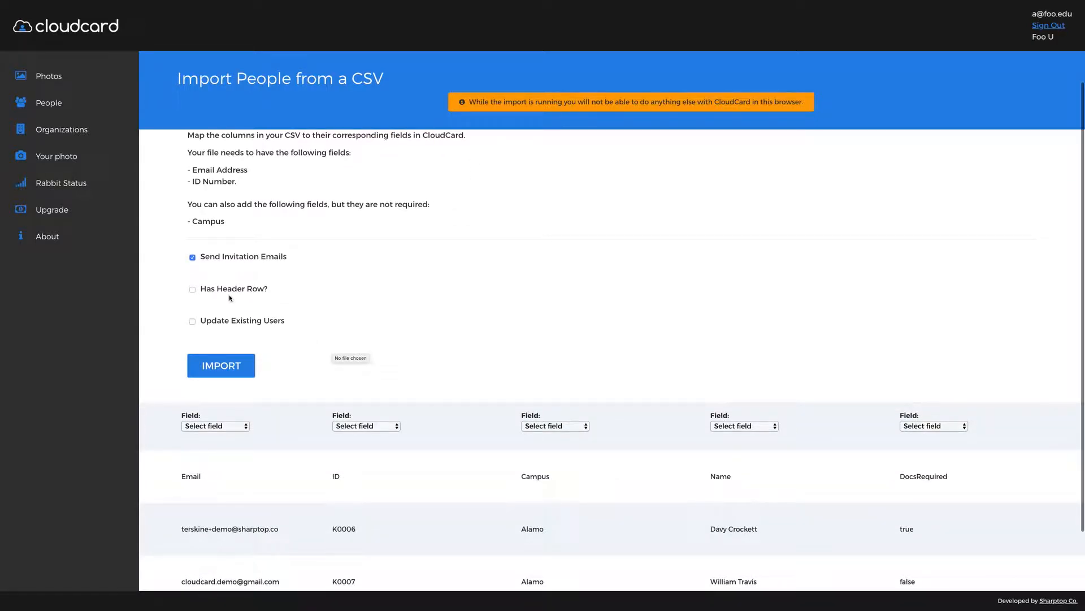
click(192, 290)
click(192, 321)
click(193, 321)
scroll(339, 362, down, 1)
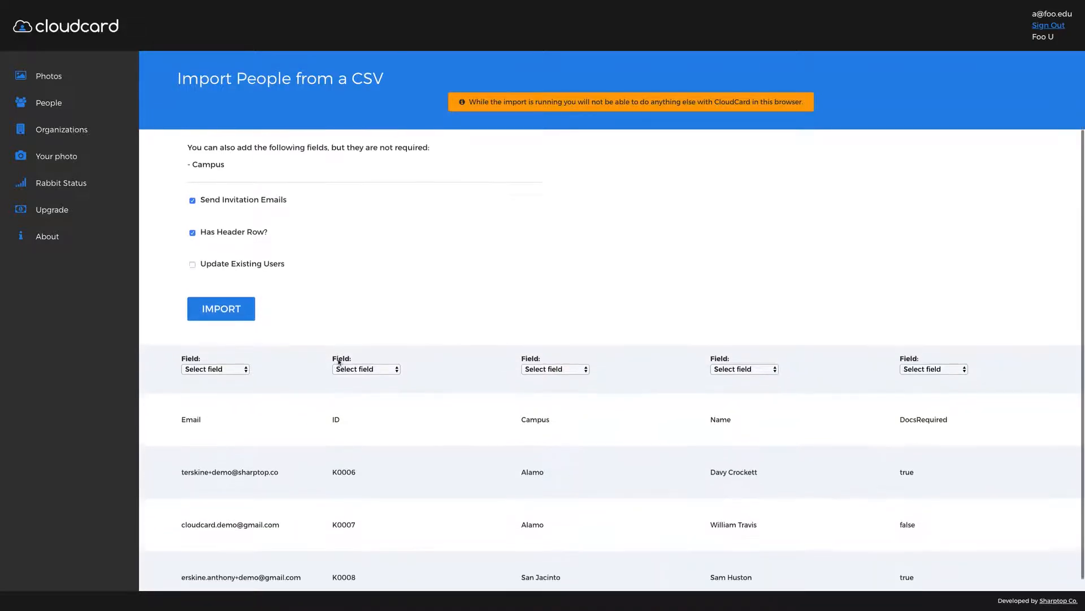
Map the CSV columns Email, ID, Campus and DocsRequired to Email Address, ID Number, Campus and Supt. Docs Reqd.
click(214, 363)
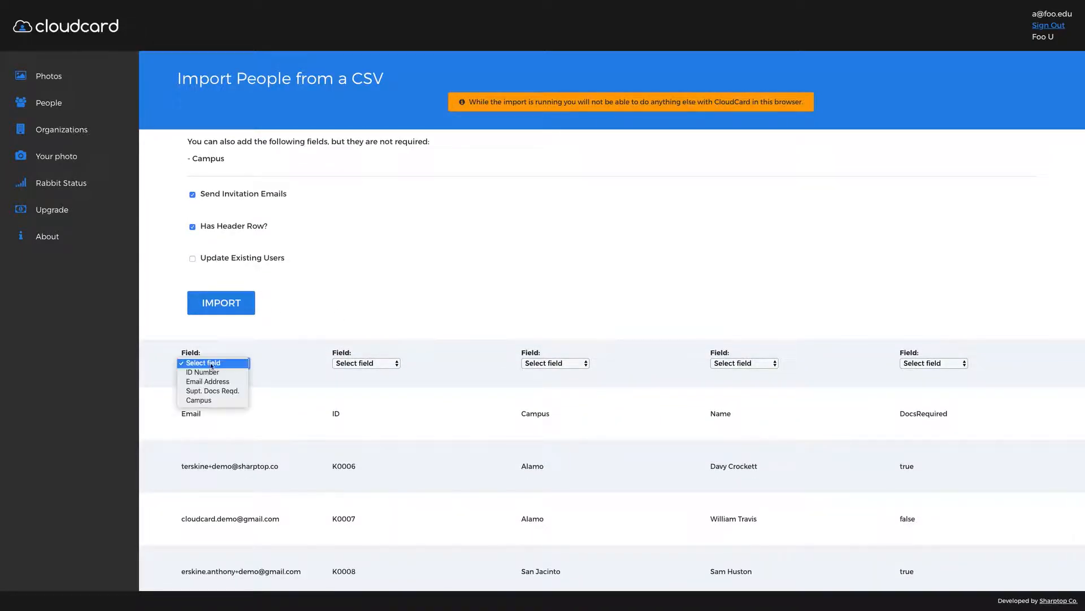
click(210, 382)
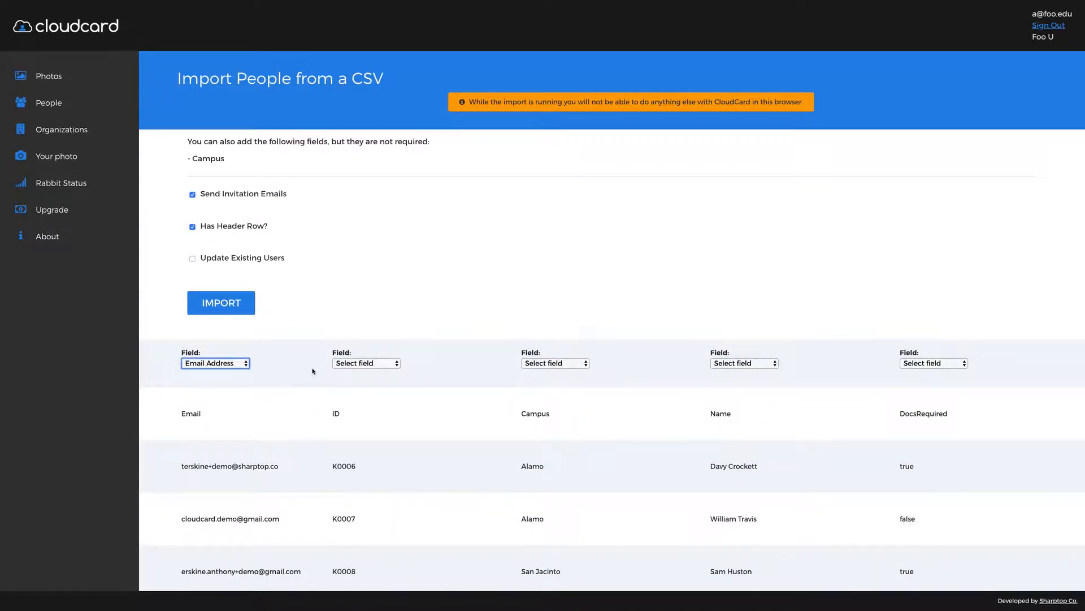
click(355, 365)
click(356, 374)
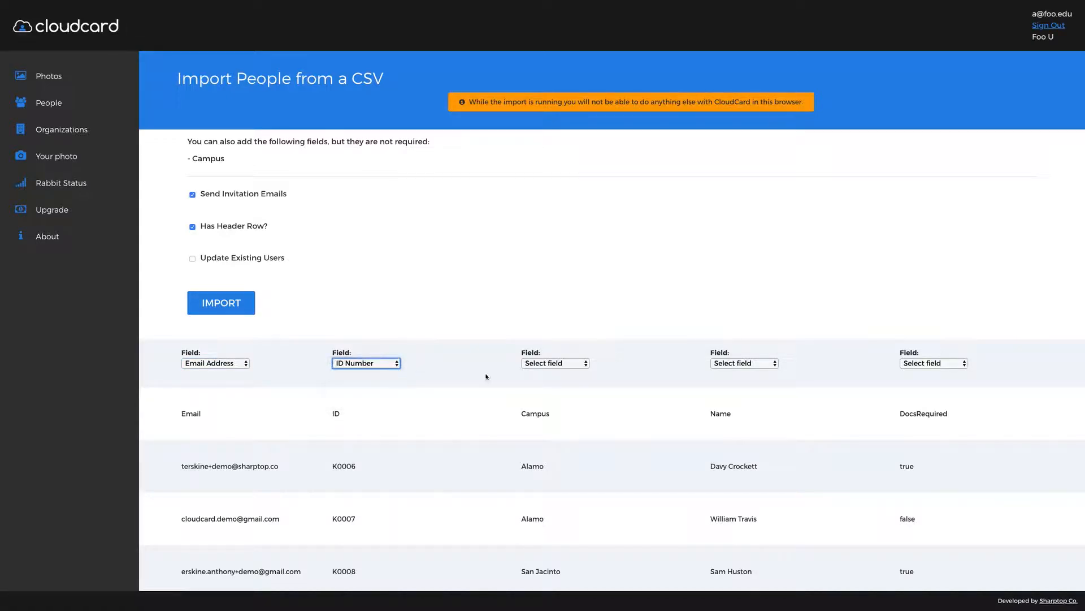
click(558, 366)
click(675, 384)
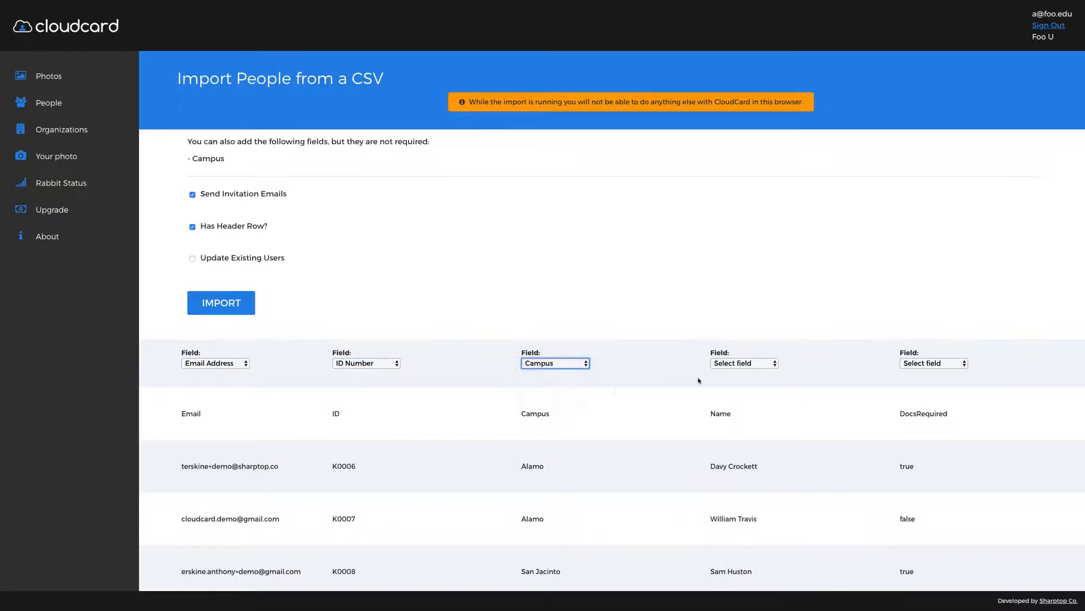
click(916, 367)
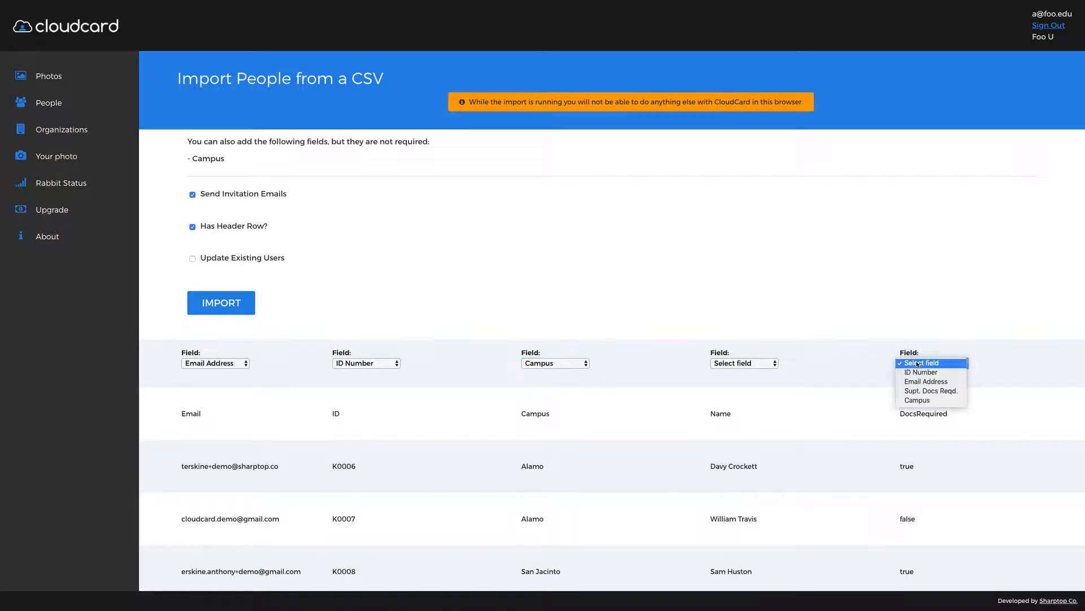
click(941, 392)
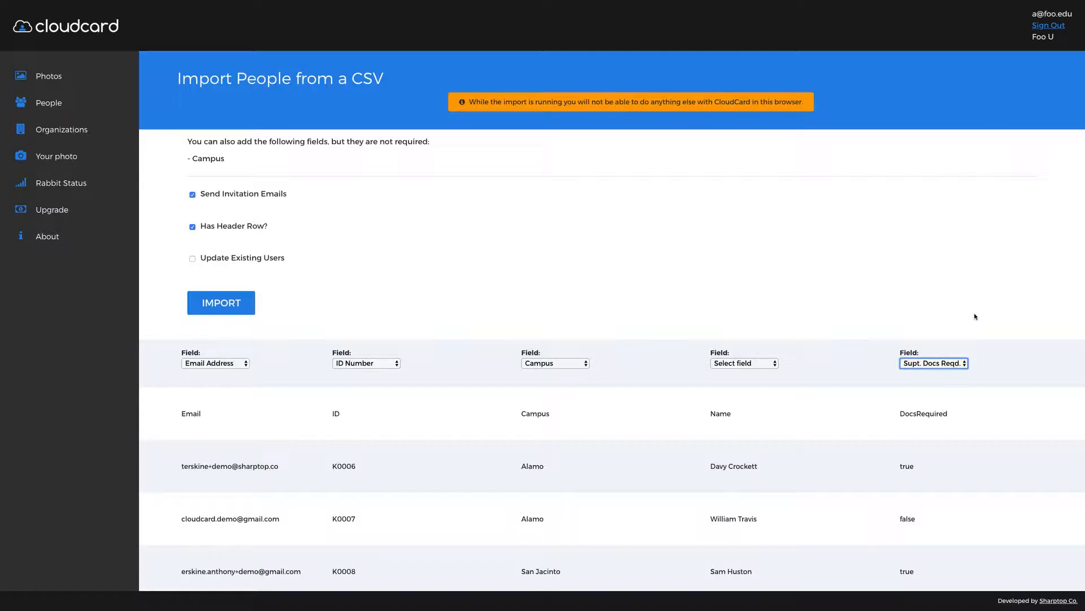
Clear the DocsRequired column's field mapping and map it to Supt. Docs Reqd. again.
click(974, 317)
click(941, 363)
click(941, 334)
click(943, 364)
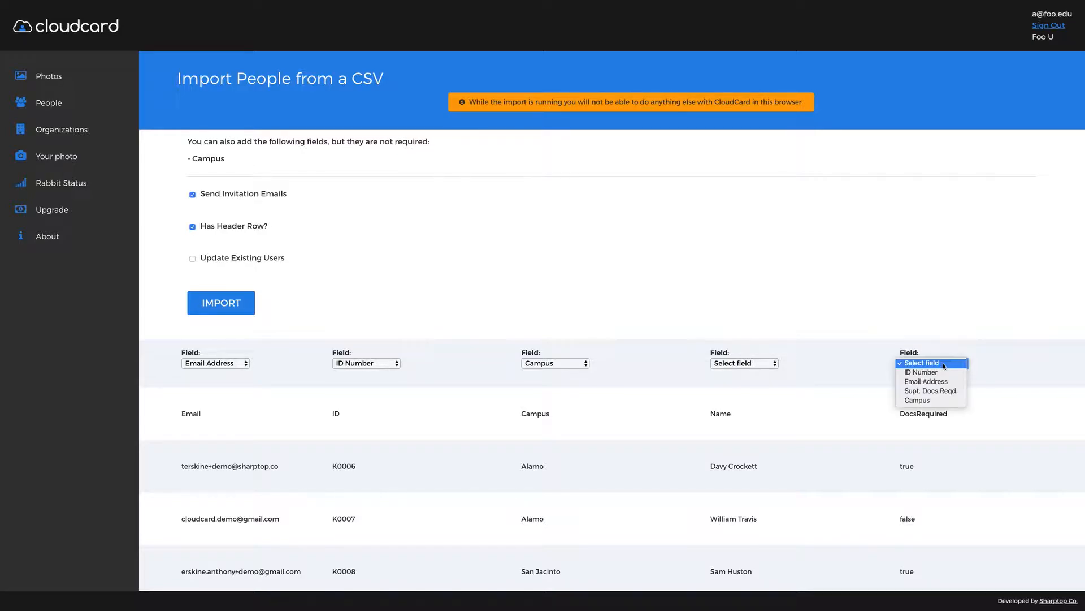
click(940, 391)
click(1003, 416)
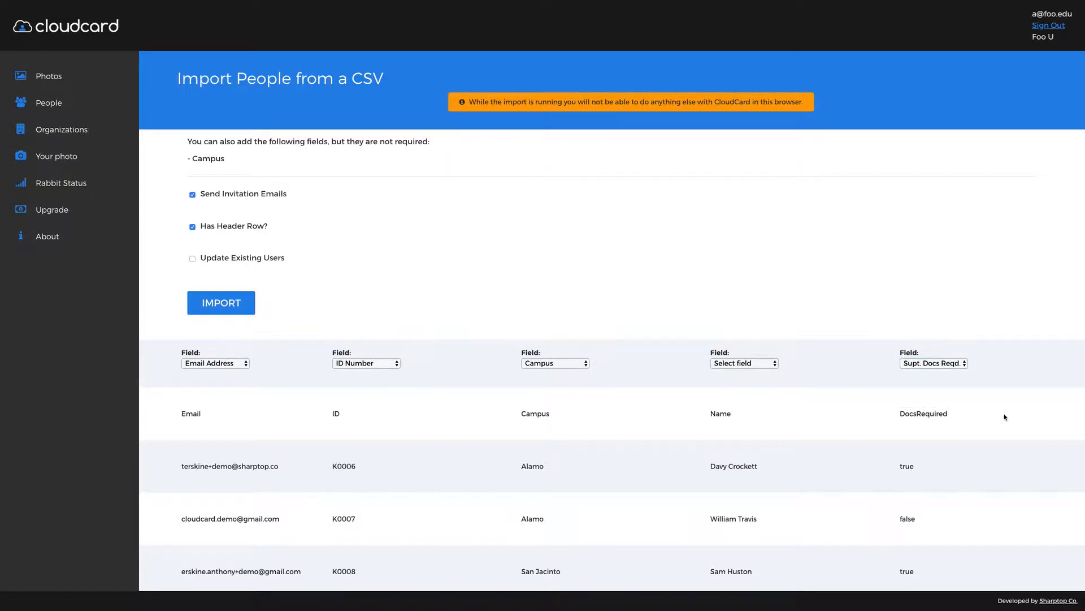
Run the people import with the mapped CSV columns.
click(222, 306)
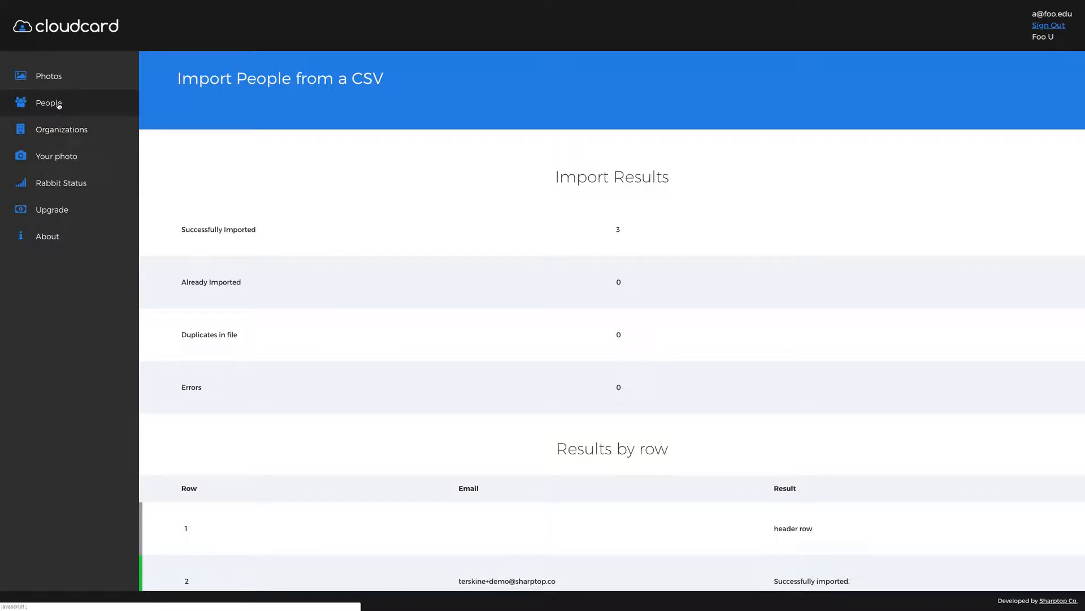
Check the Supporting Documents Required setting of the imported San Jacinto person, and return to the people list.
click(59, 106)
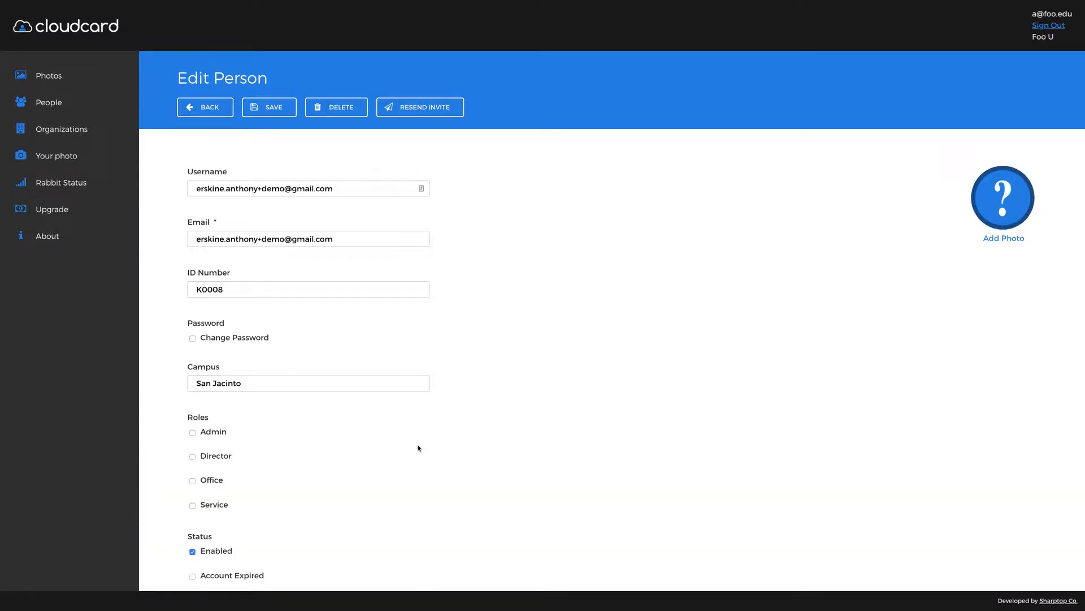
scroll(424, 484, down, 5)
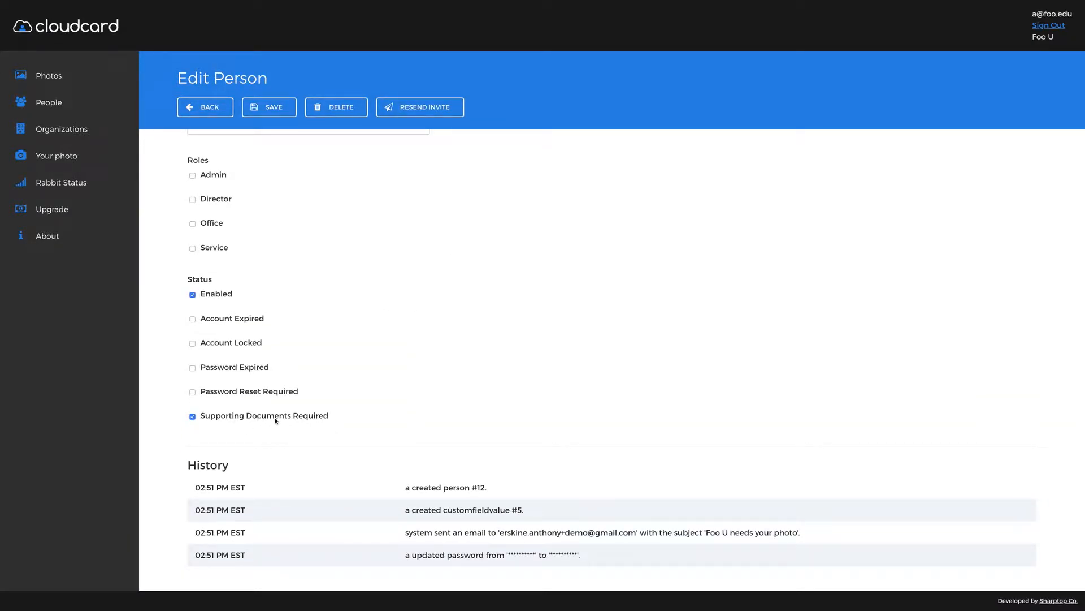
click(207, 107)
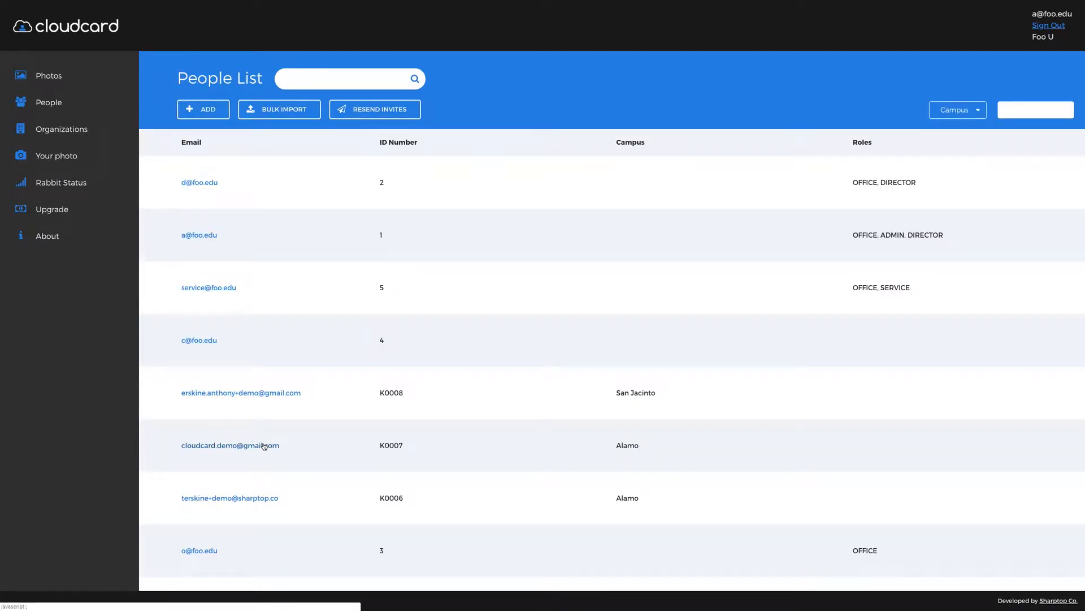
Check the Supporting Documents Required setting of the first imported Alamo person in the people list.
click(266, 445)
scroll(261, 443, down, 5)
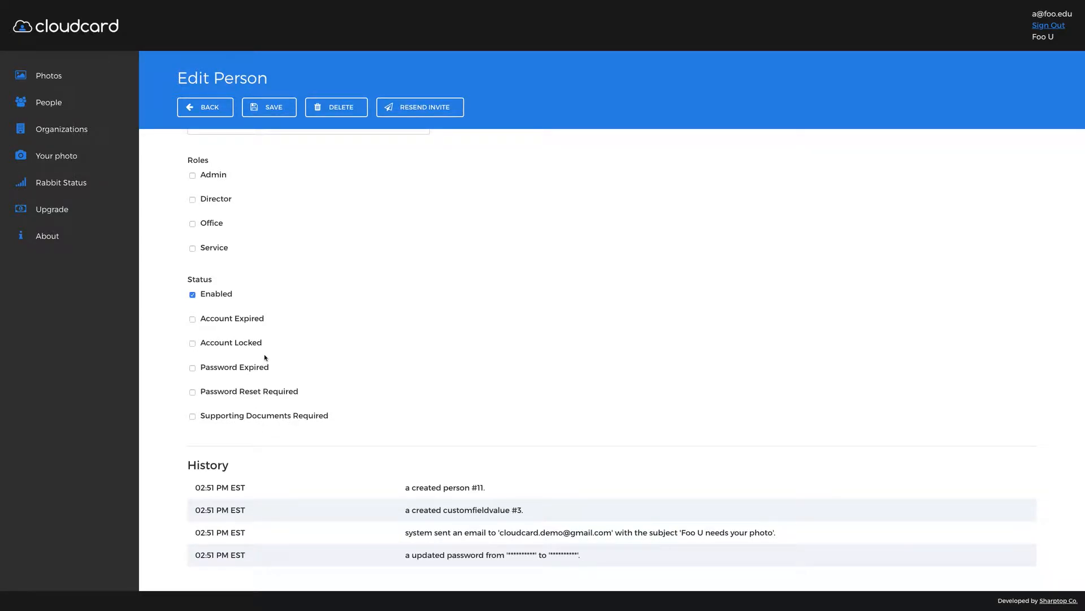
double_click(218, 417)
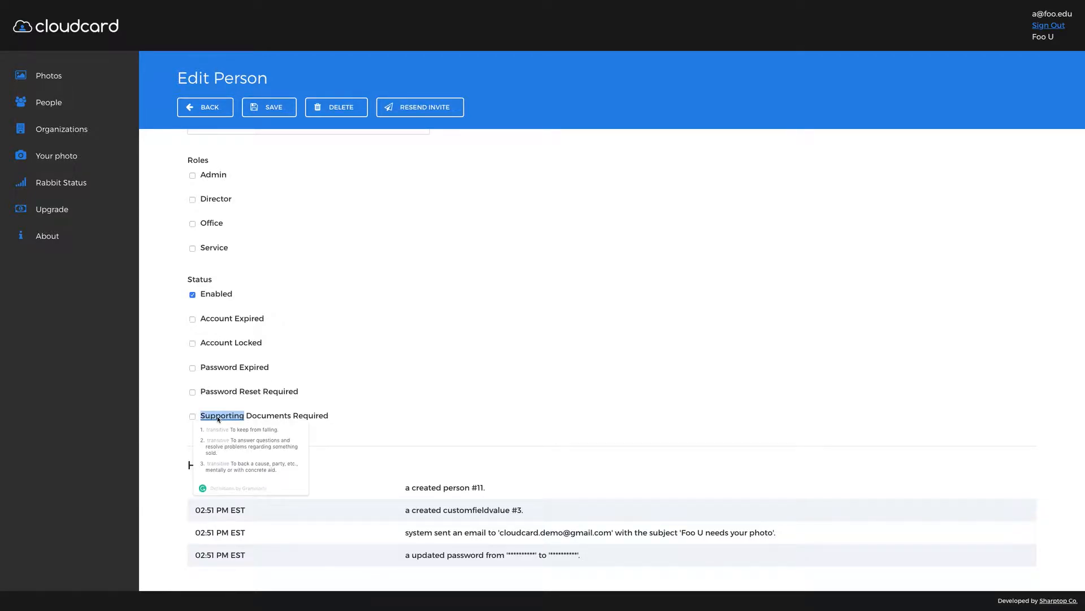
click(282, 391)
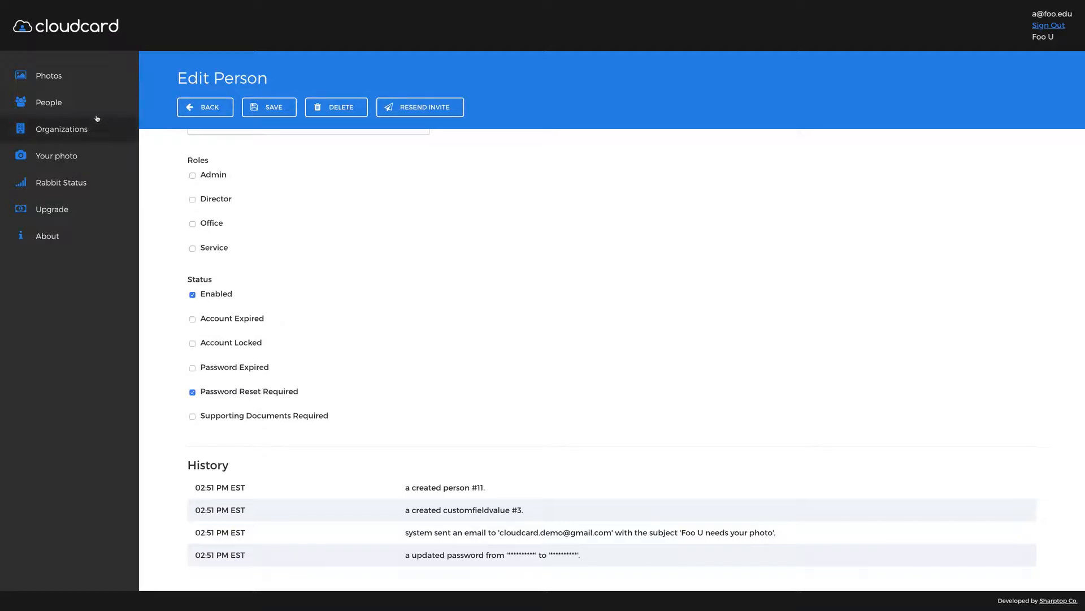
Go to the pending photos and view the government-issued ID submitted as person c's supporting document.
click(59, 76)
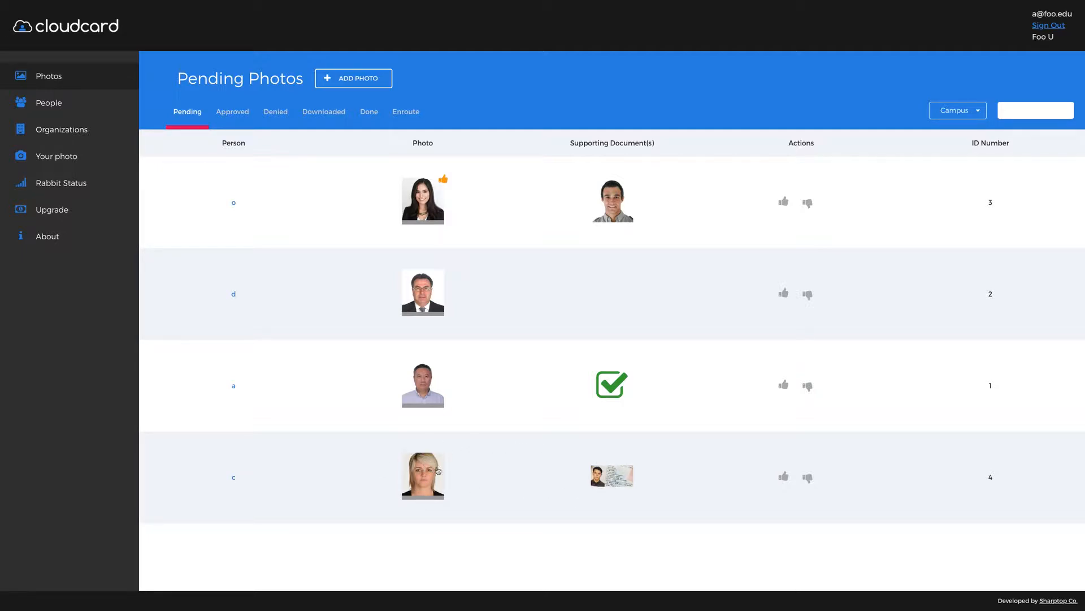
click(627, 479)
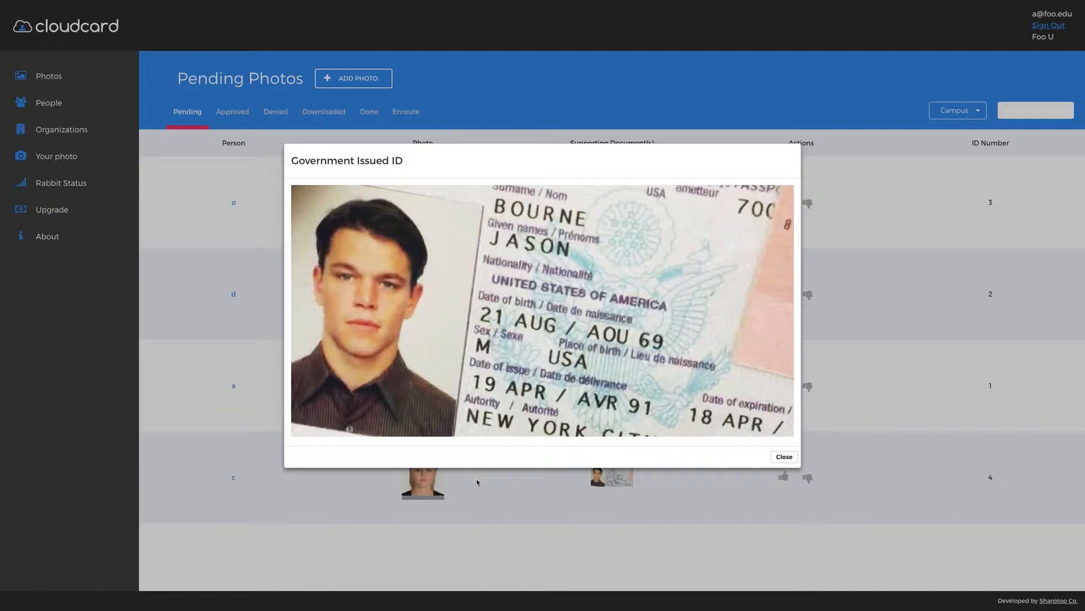
click(783, 456)
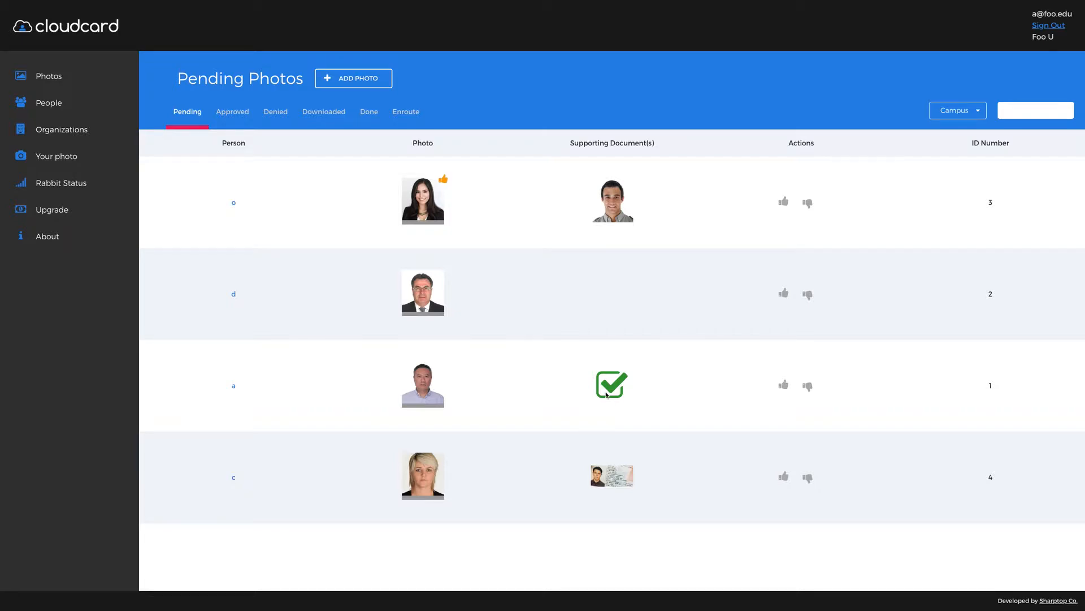
View the previously approved photo shown as person o's supporting document, and close it.
mouse_move(607, 395)
click(621, 208)
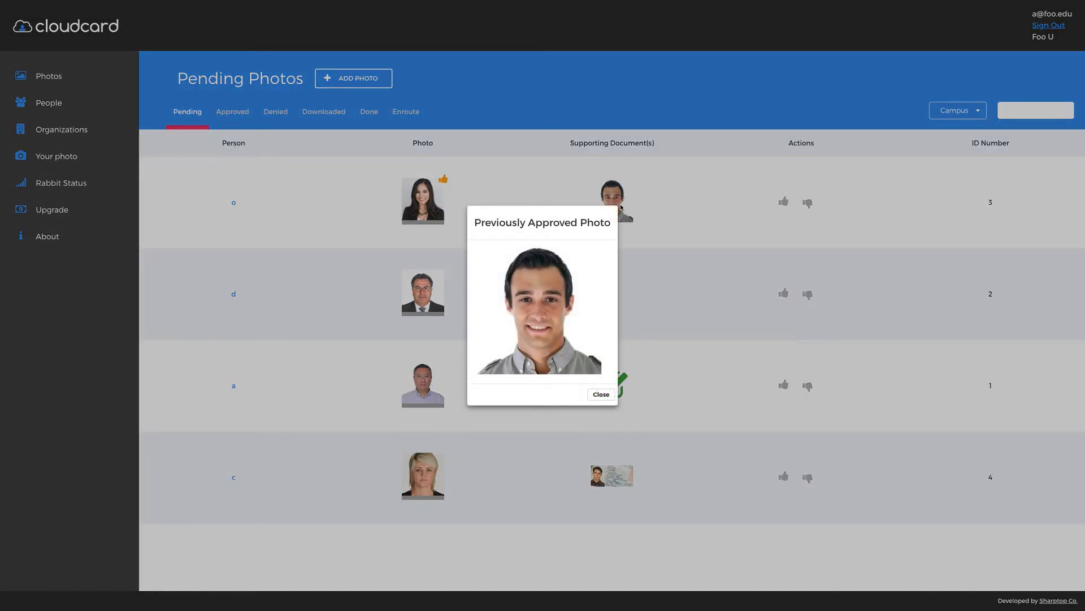
click(601, 395)
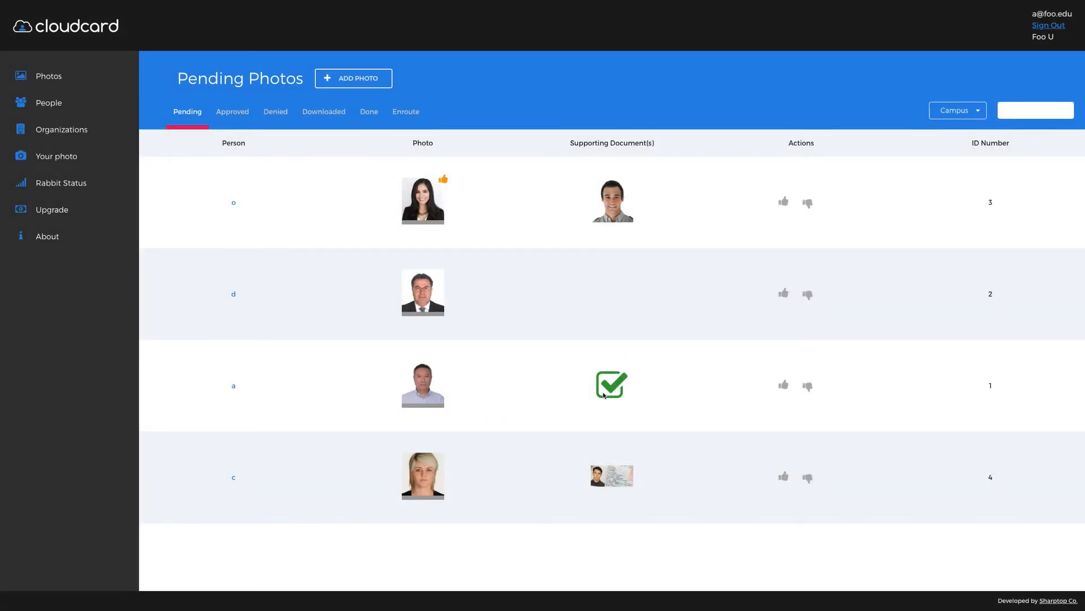